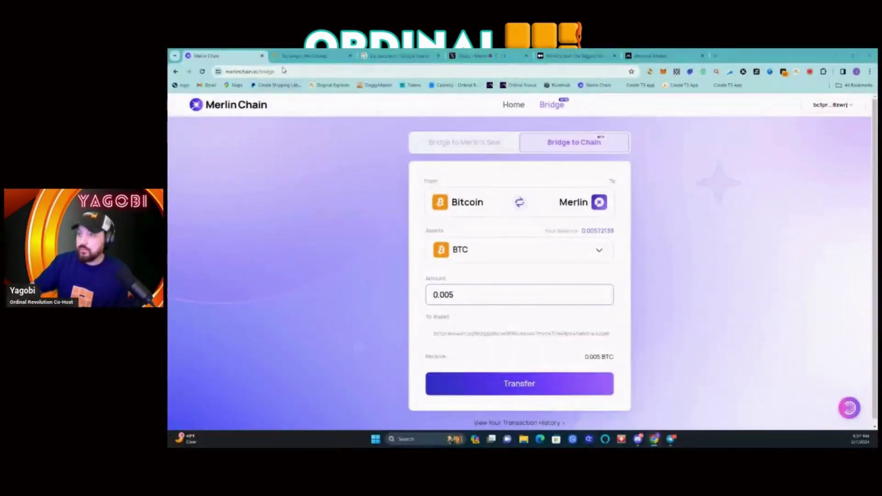
# Return to the merlinchain.io home page and reopen the Bridge to Chain form.
pyautogui.doubleClick(277, 71)
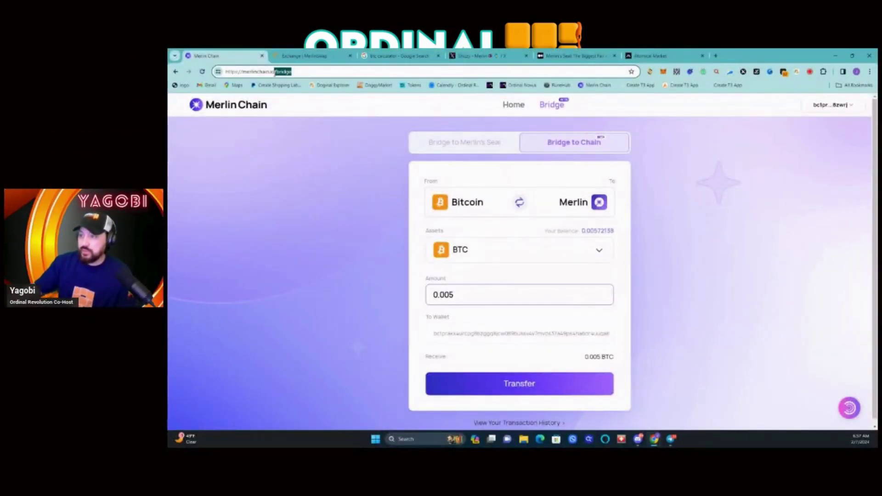
pyautogui.press('BackSpace')
pyautogui.press('BackSpace')
pyautogui.press('Return')
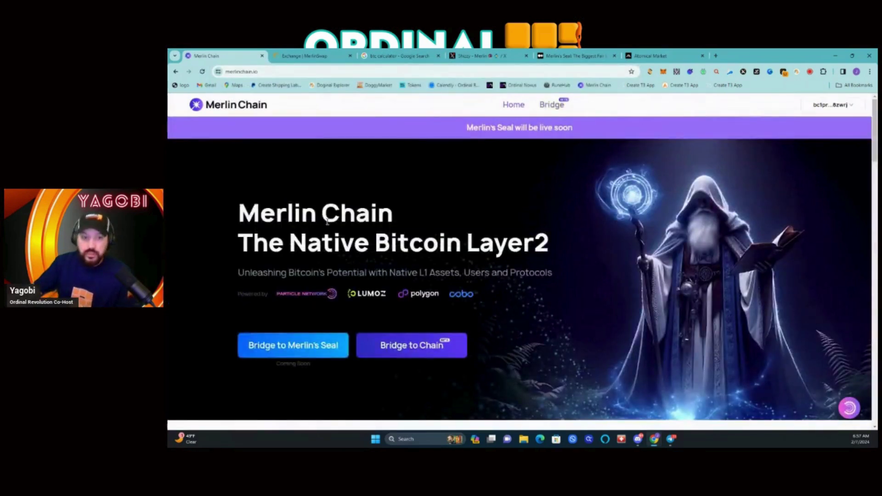
pyautogui.click(402, 352)
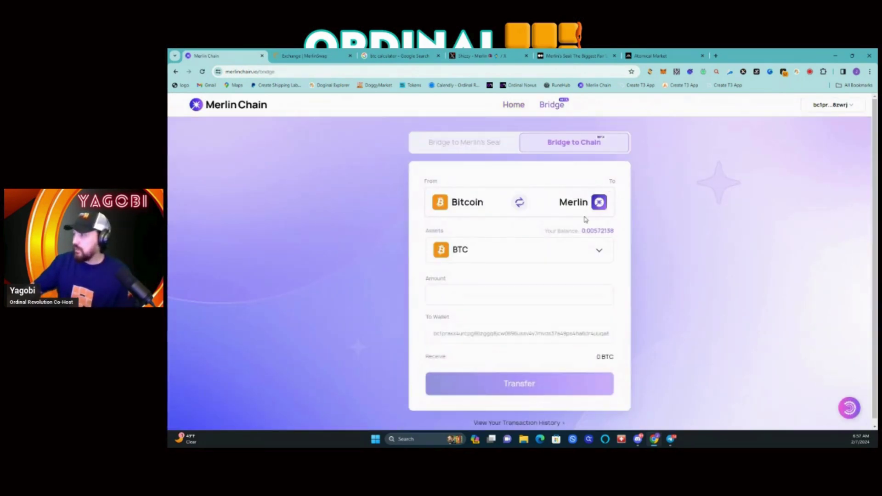
# Disconnect the Bitcoin wallet and reconnect it to the bridge.
pyautogui.click(856, 104)
pyautogui.click(831, 142)
pyautogui.click(829, 109)
pyautogui.click(528, 270)
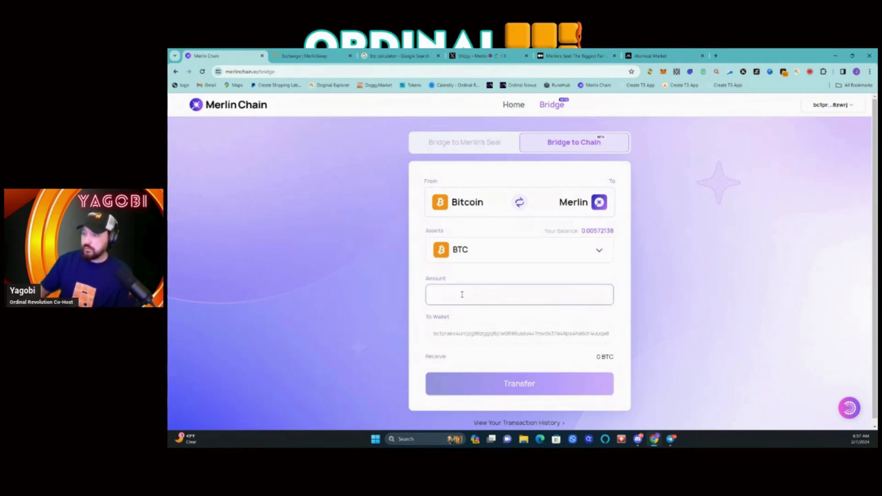
# Enter 0.004 as the BTC bridge amount, showing 0.004 BTC to receive on Merlin.
pyautogui.write('.')
pyautogui.press('BackSpace')
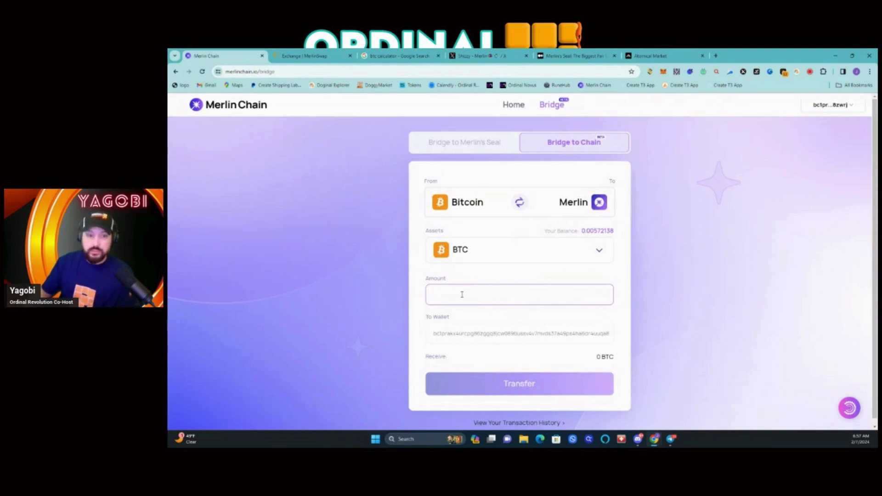
pyautogui.write('0.')
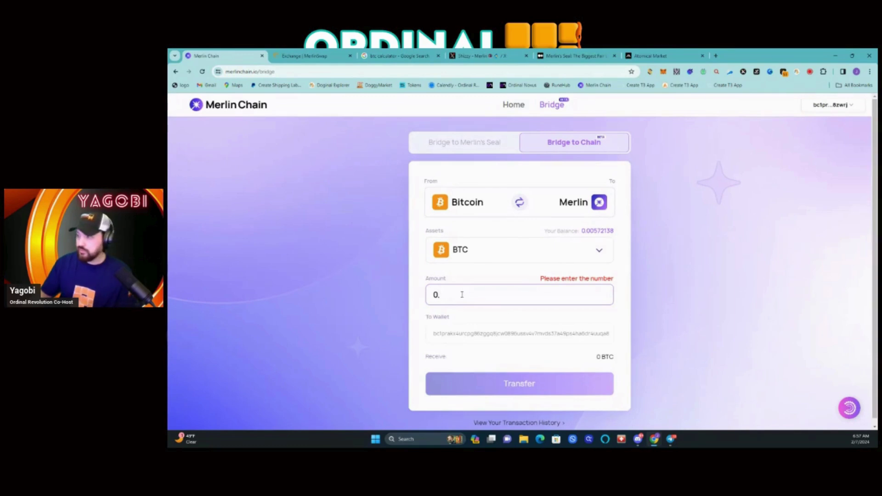
pyautogui.write('0045')
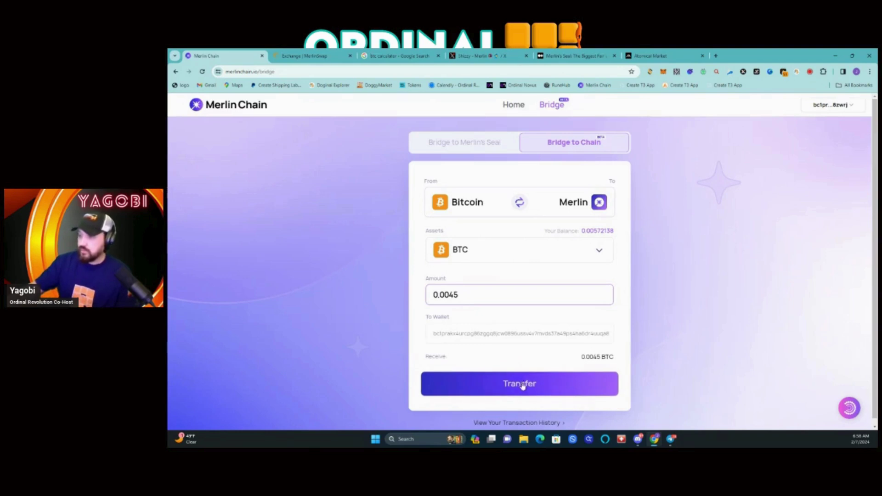
pyautogui.press('BackSpace')
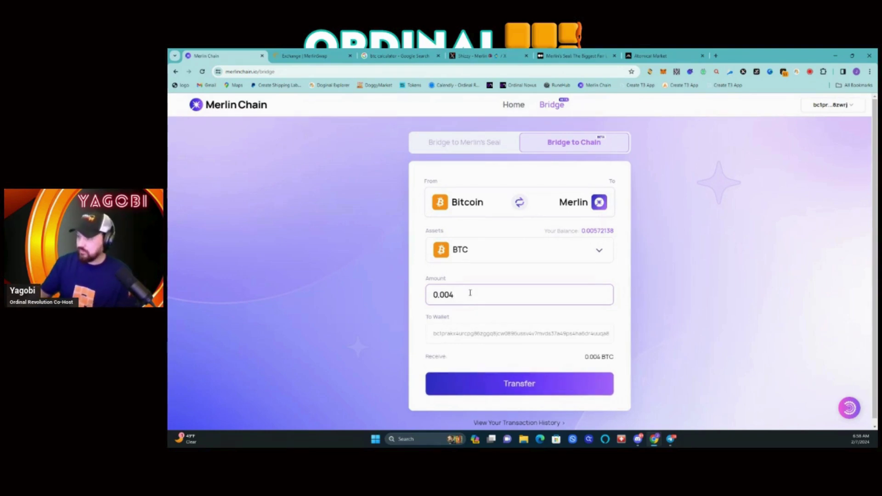
pyautogui.write('7')
# Submit the bridge transfer with the Fastest 65 sats/vB fee and sign it in the wallet.
pyautogui.click(519, 389)
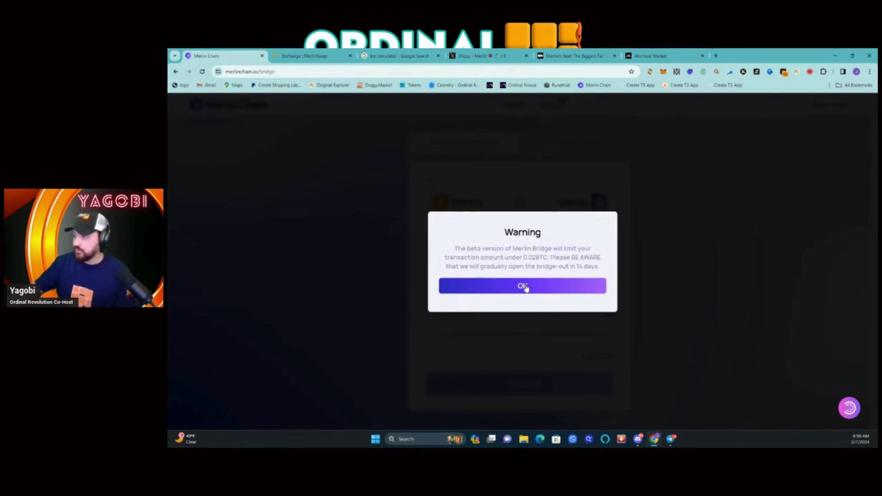
pyautogui.click(524, 286)
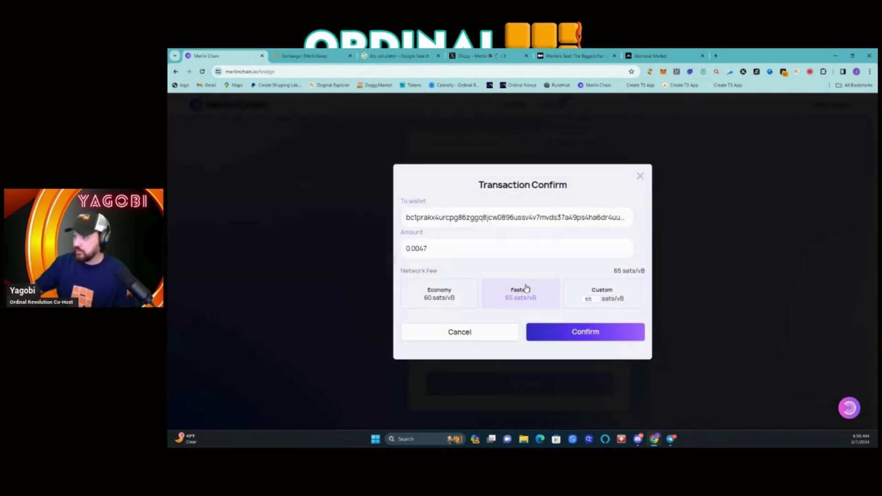
pyautogui.click(570, 337)
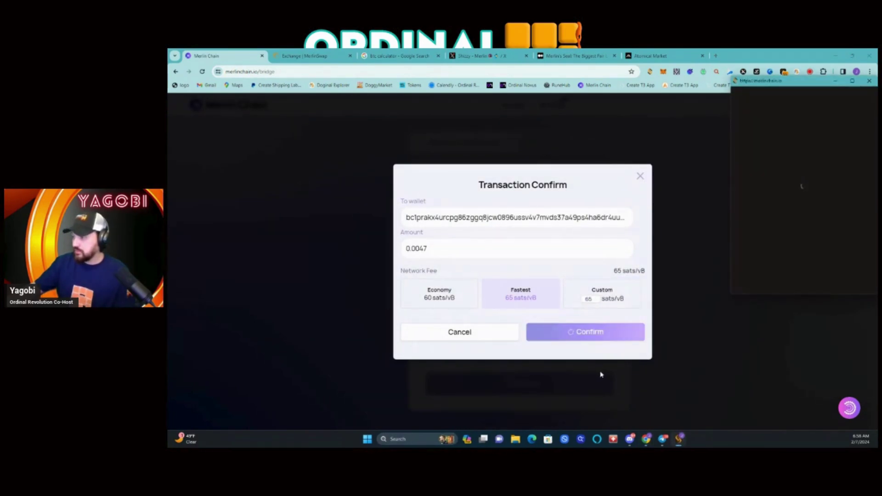
pyautogui.click(807, 224)
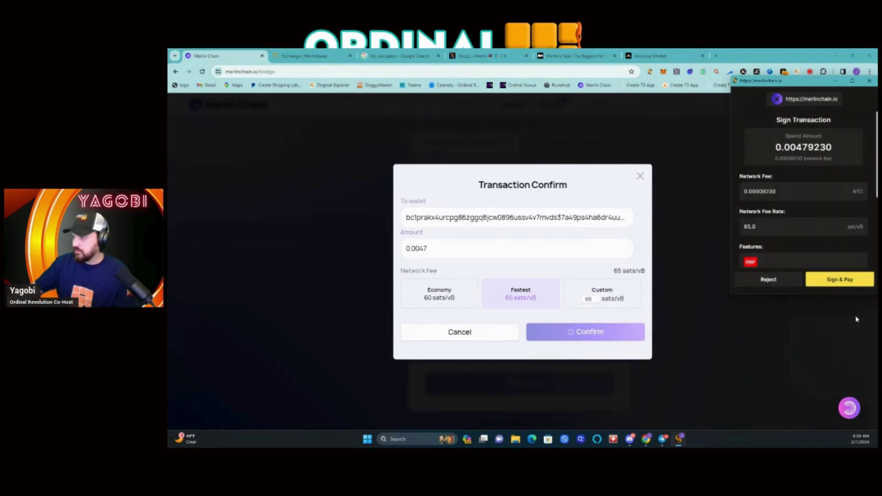
pyautogui.click(840, 280)
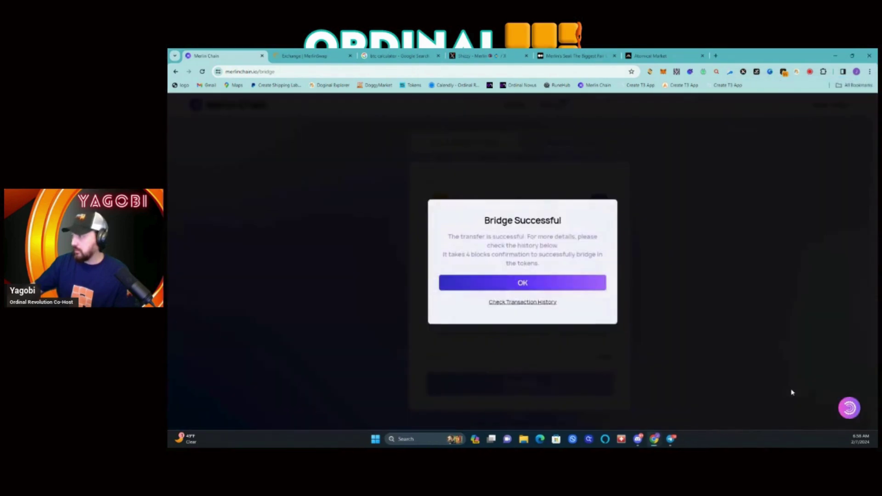
# Check the Bridge In history for the 0.0047 BTC transfer, then return home.
pyautogui.click(521, 302)
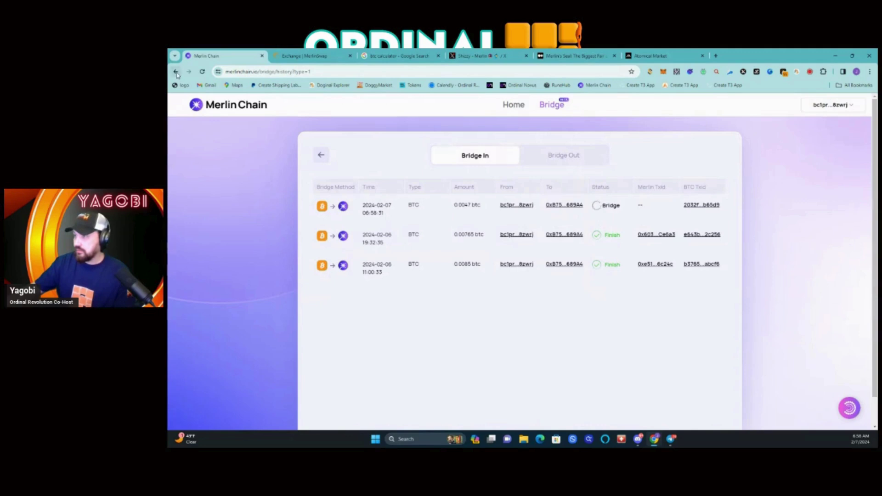
pyautogui.click(296, 55)
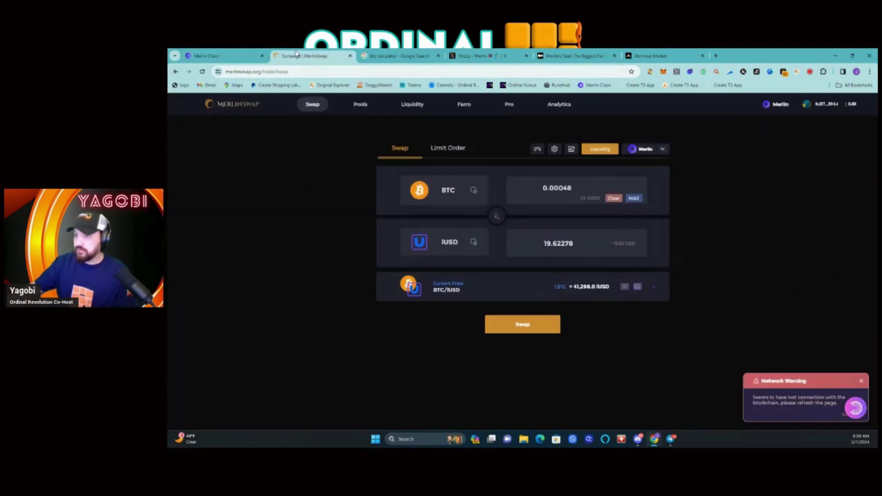
pyautogui.click(200, 54)
pyautogui.click(195, 105)
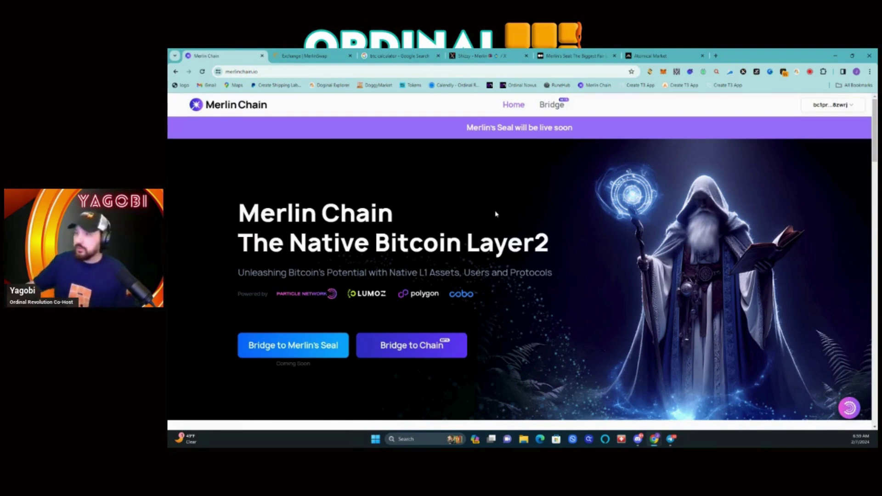
# On MerlinSwap, disconnect the wallet and reconnect it with Unisat.
pyautogui.click(301, 57)
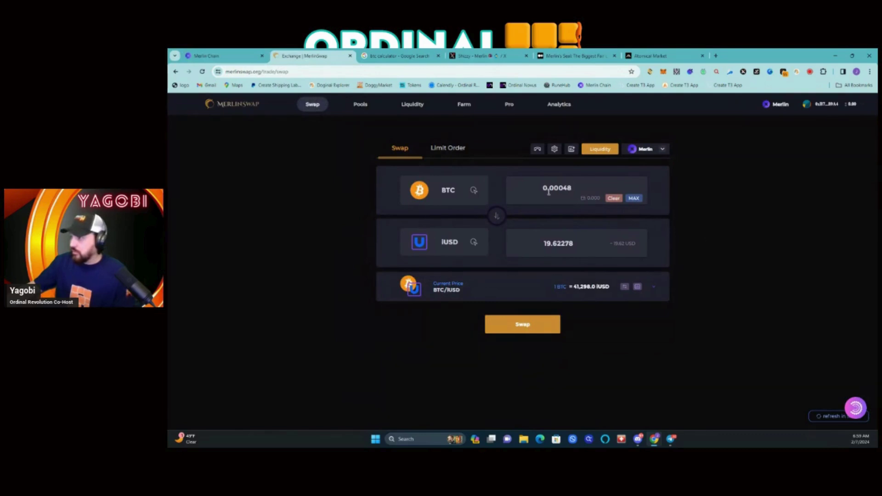
pyautogui.click(826, 104)
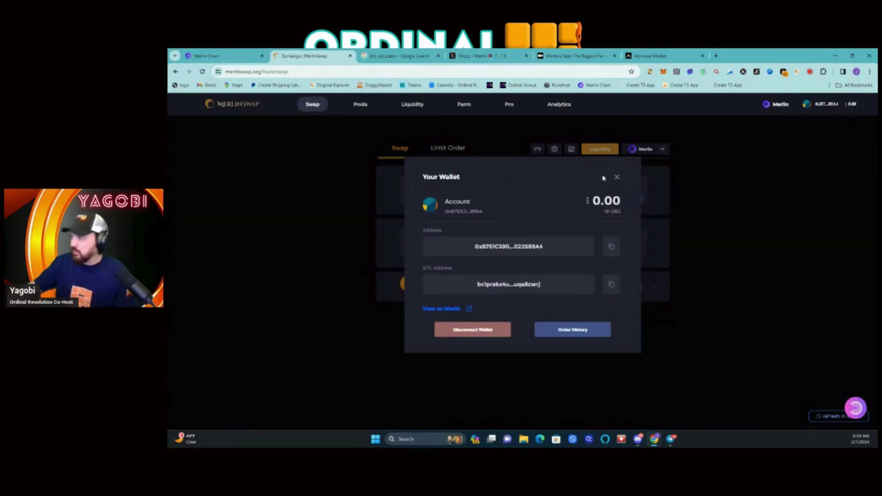
pyautogui.click(502, 335)
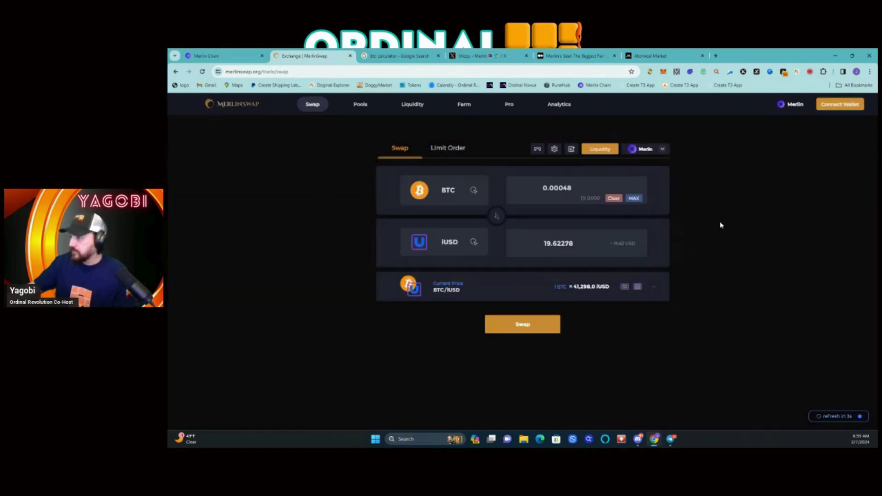
pyautogui.click(834, 109)
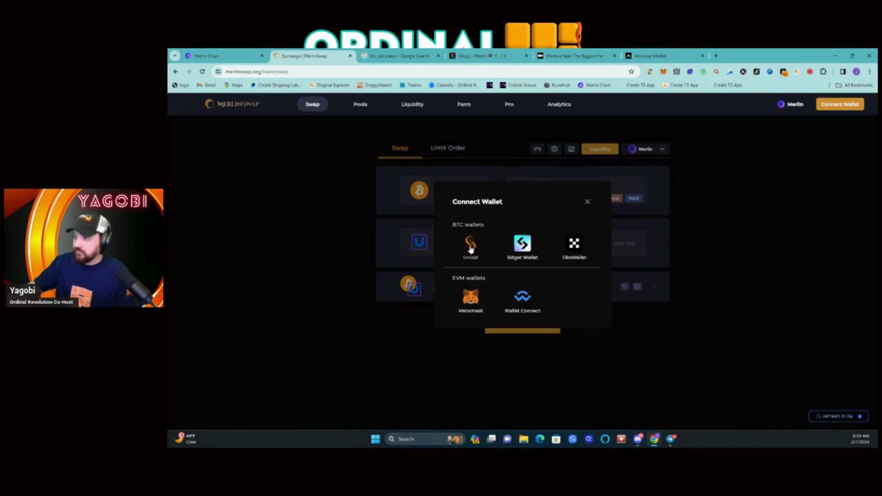
pyautogui.click(470, 247)
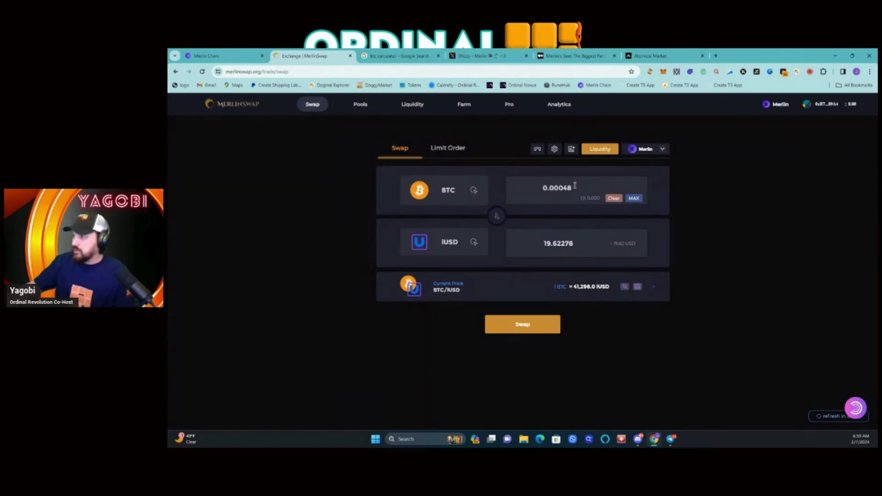
# Review the swap quote of 0.00048 BTC for 19.75813 iUSD.
pyautogui.doubleClick(574, 185)
pyautogui.click(634, 199)
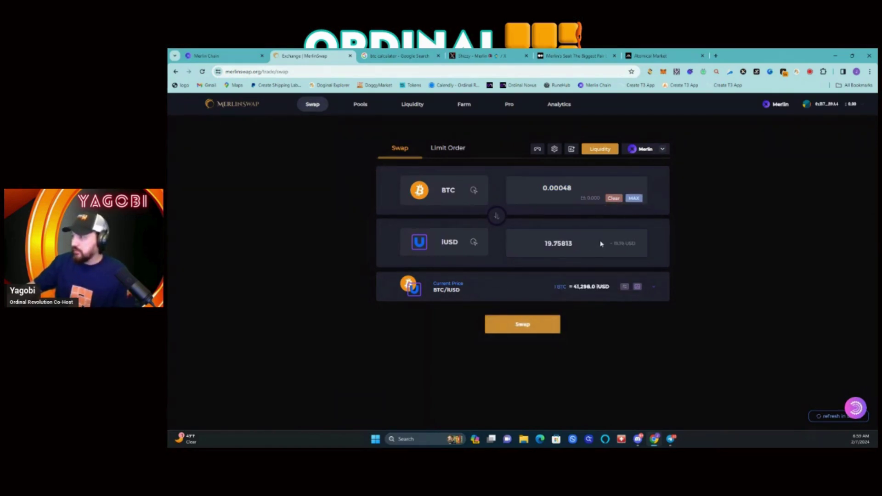
pyautogui.doubleClick(570, 245)
pyautogui.click(569, 248)
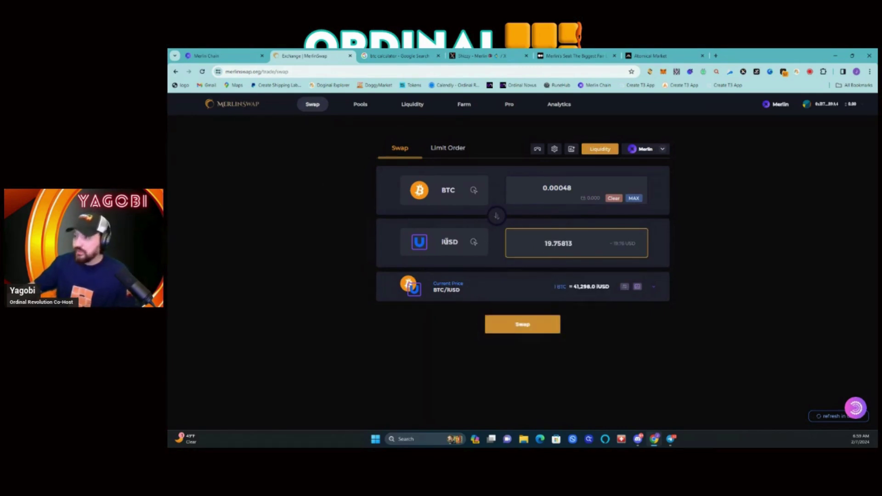
pyautogui.click(355, 227)
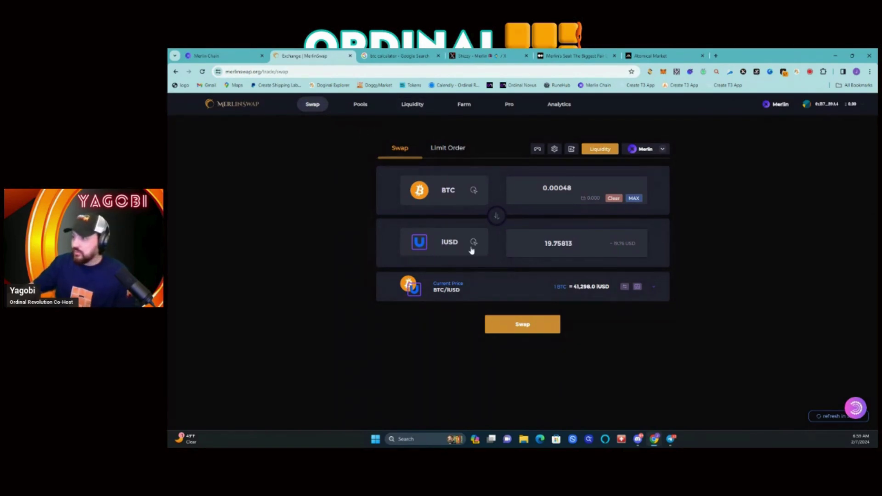
# Open the Liquidity Pools list and scroll through pairs like HUHU/WBTC and Wizard/WBTC.
pyautogui.click(417, 108)
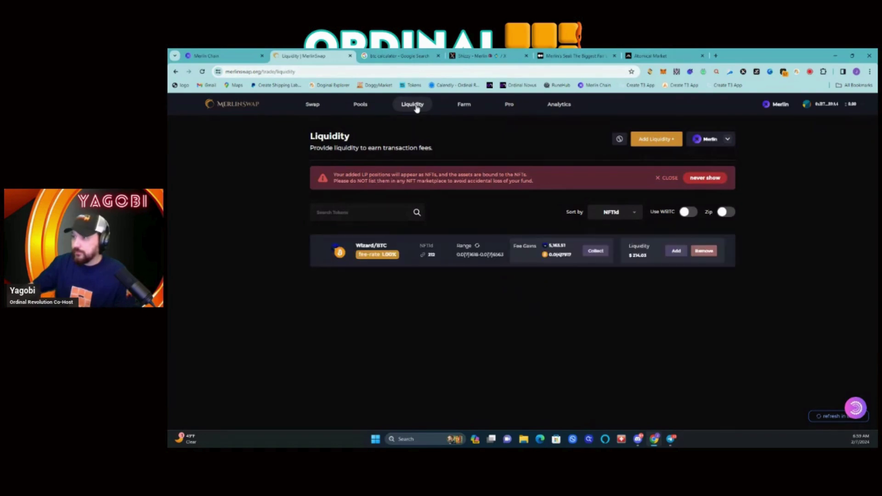
pyautogui.click(360, 105)
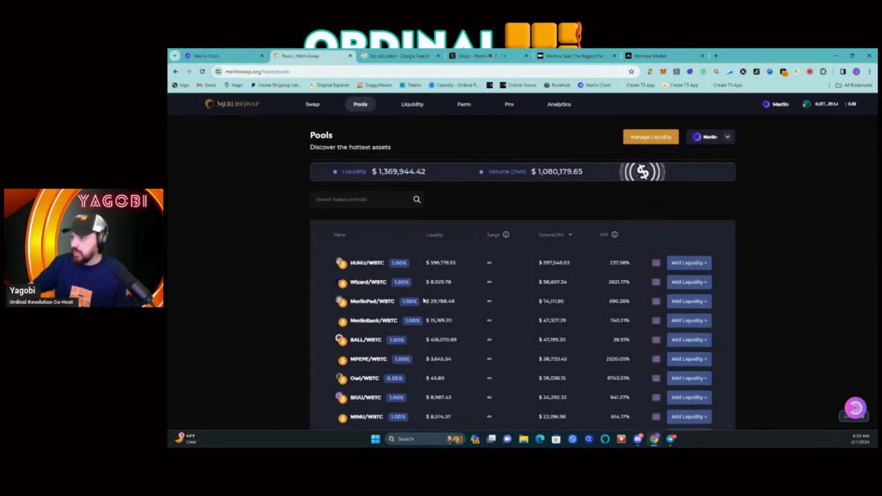
pyautogui.scroll(-1, 420, 299)
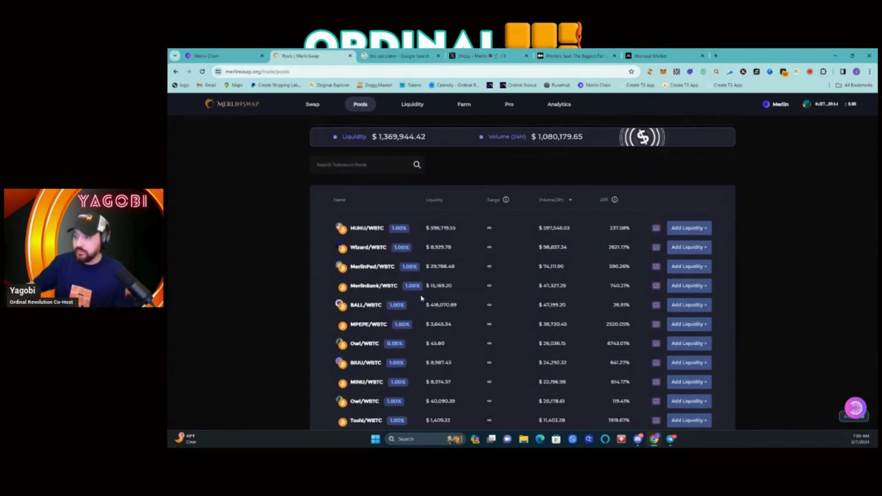
pyautogui.scroll(-1, 421, 299)
pyautogui.scroll(1, 421, 299)
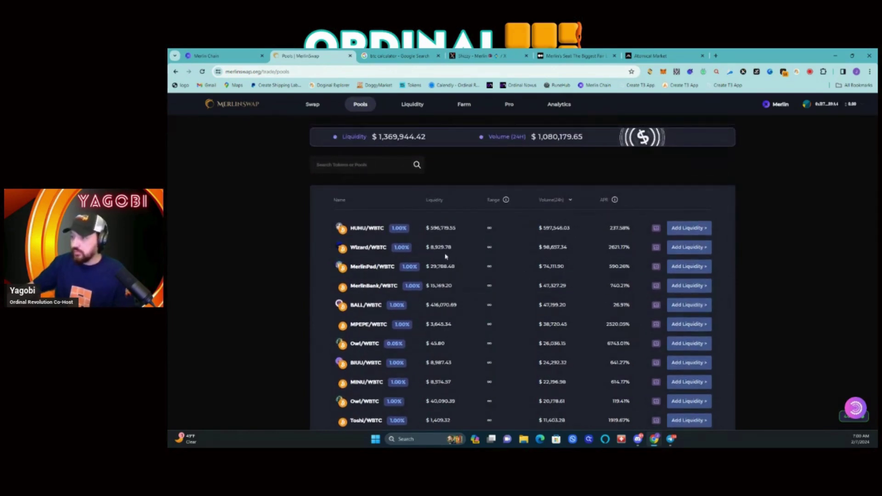
# Fill the Wizard/WBTC Add Liquidity form with the maximum 0.0220 Wizard and submit it.
pyautogui.click(692, 251)
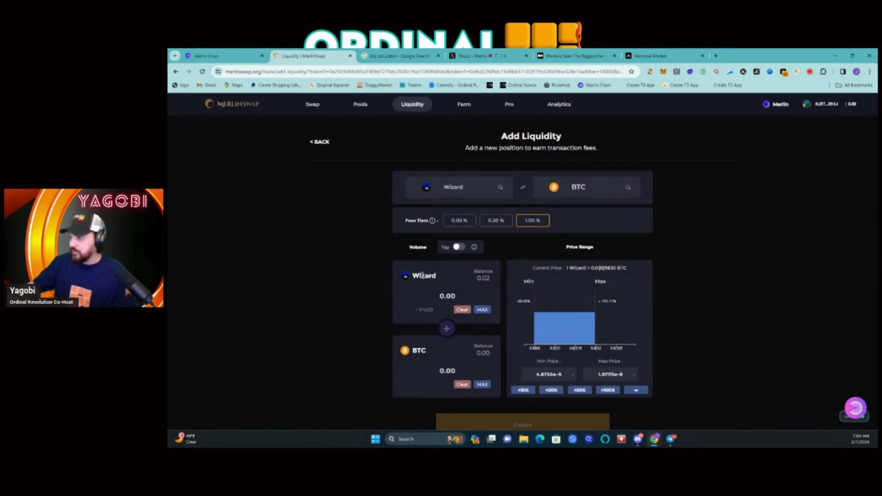
pyautogui.moveTo(411, 275); pyautogui.dragTo(436, 275)
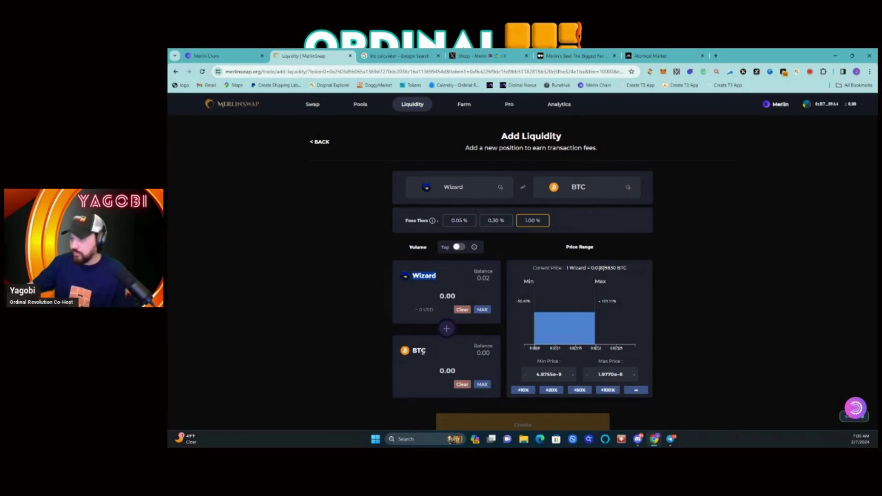
pyautogui.click(482, 309)
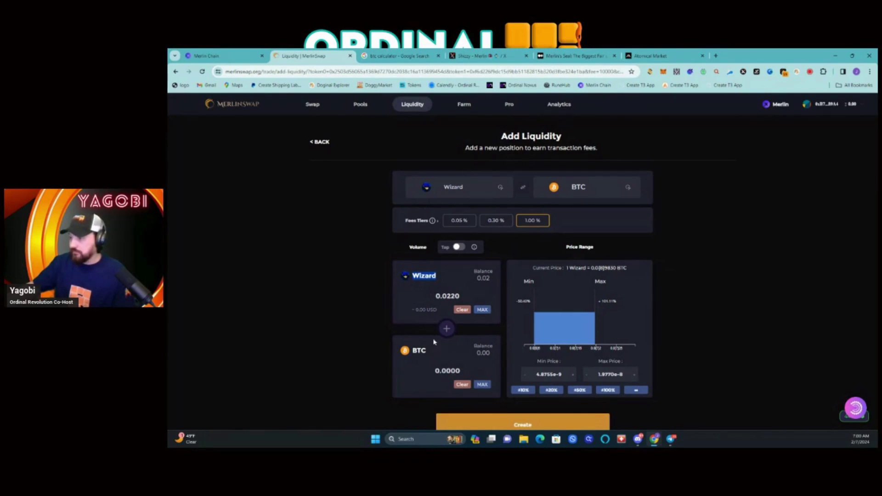
pyautogui.scroll(-1, 566, 350)
pyautogui.click(538, 398)
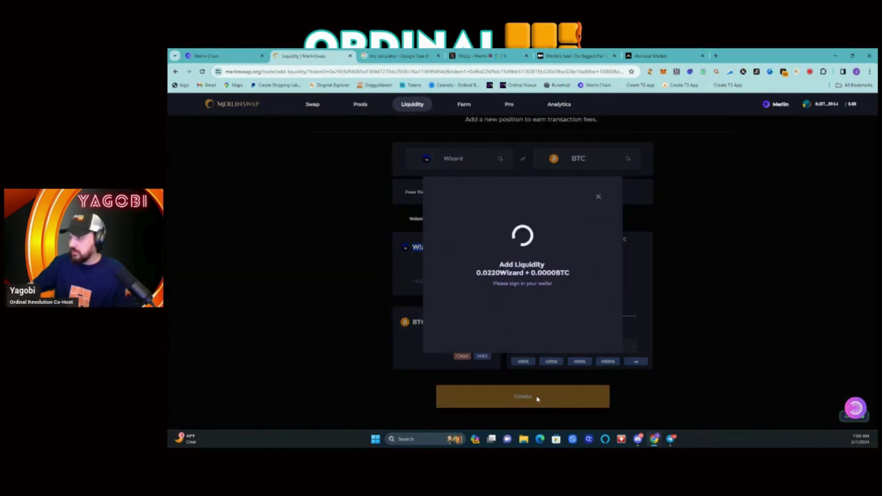
# Reject the wallet signature request and return to the Pools list.
pyautogui.click(600, 199)
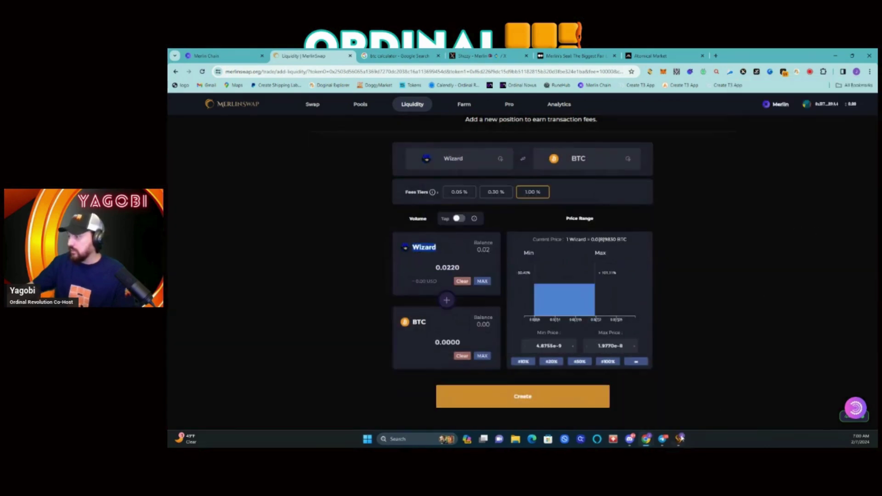
pyautogui.press('Escape')
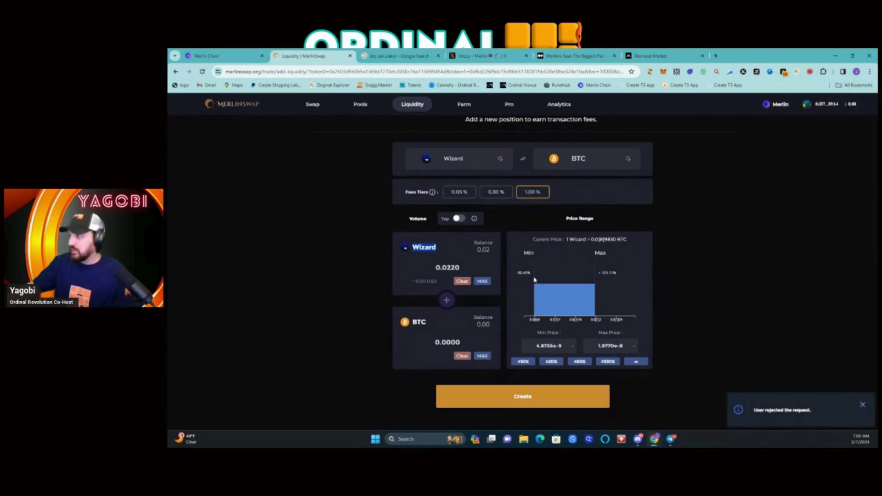
pyautogui.click(361, 105)
# Close the 'User rejected the request' toast.
pyautogui.scroll(-3, 341, 297)
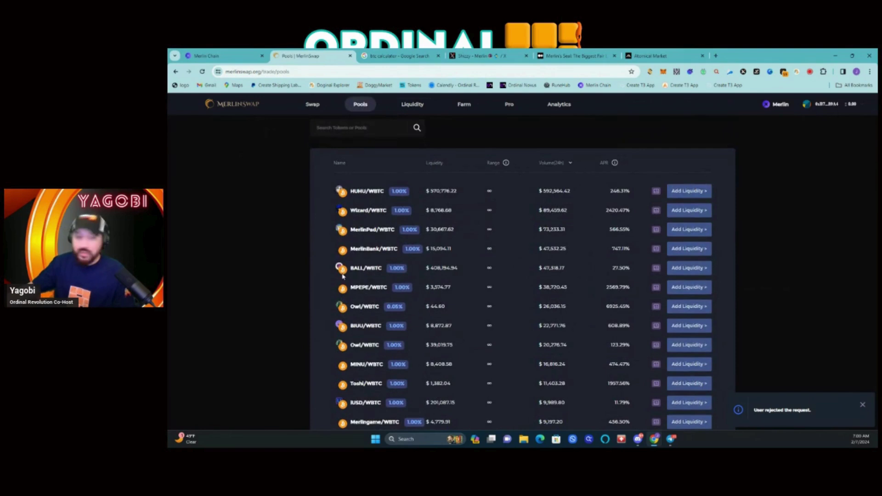
pyautogui.click(862, 404)
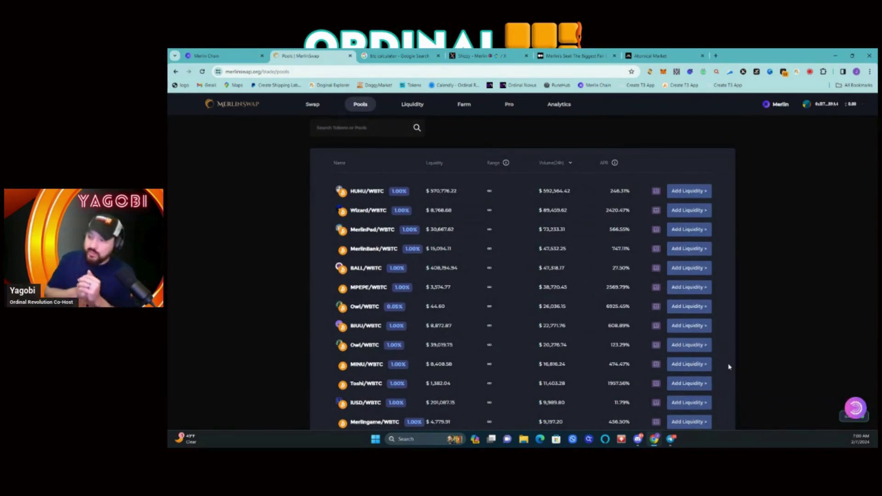